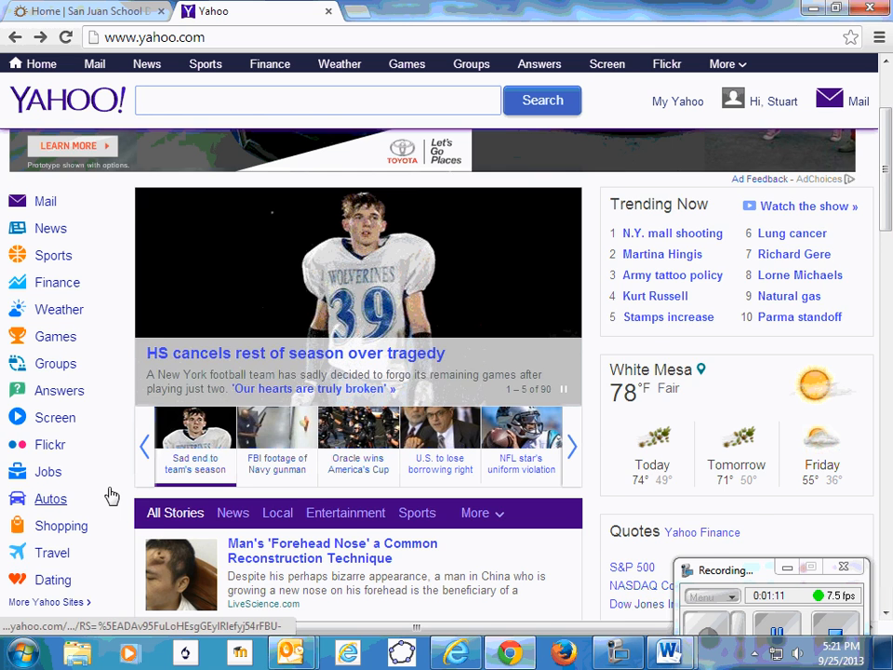
- Go from the Yahoo home page to the Yahoo Finance section
scroll(110, 496, down, 1)
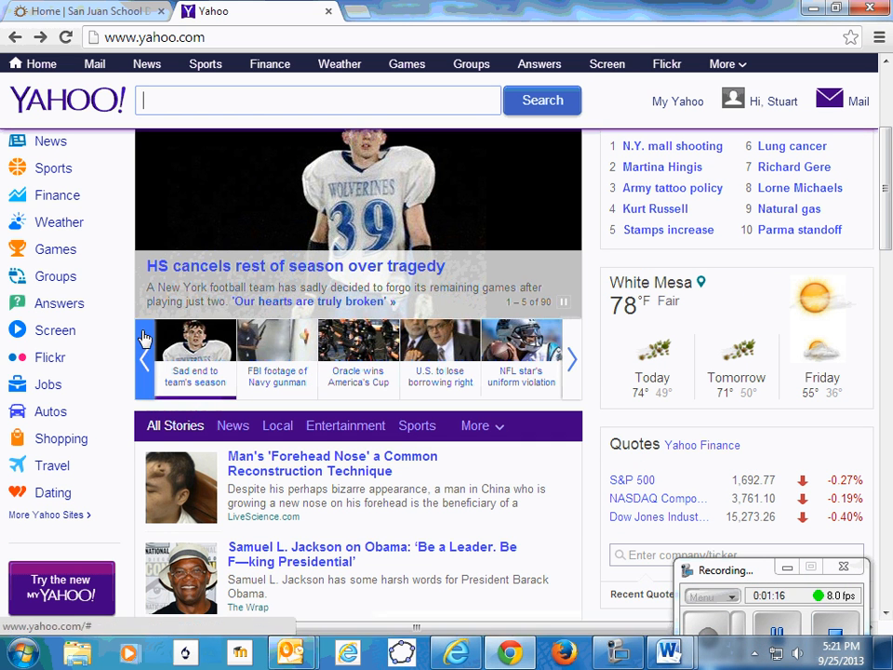
click(270, 64)
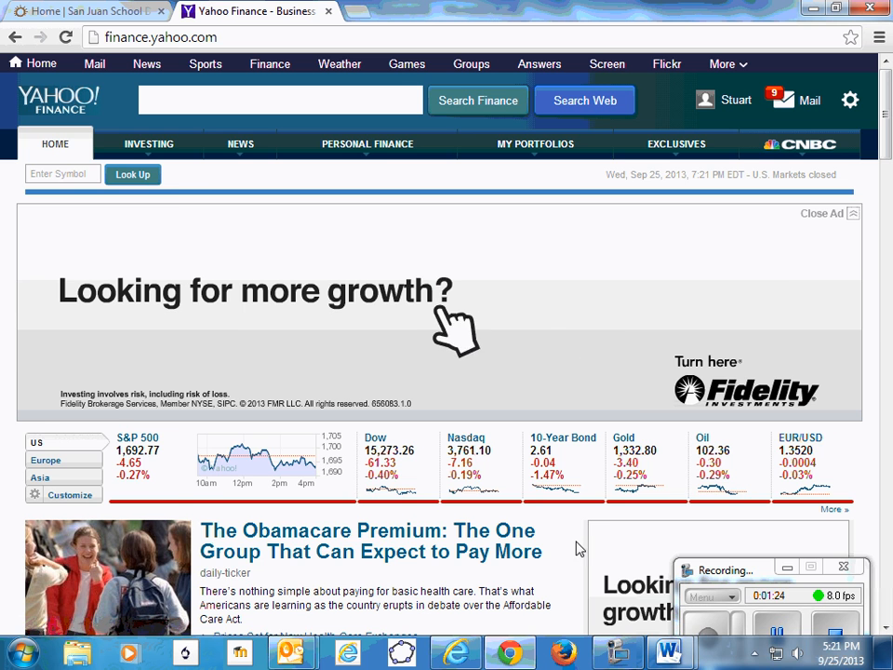
click(767, 628)
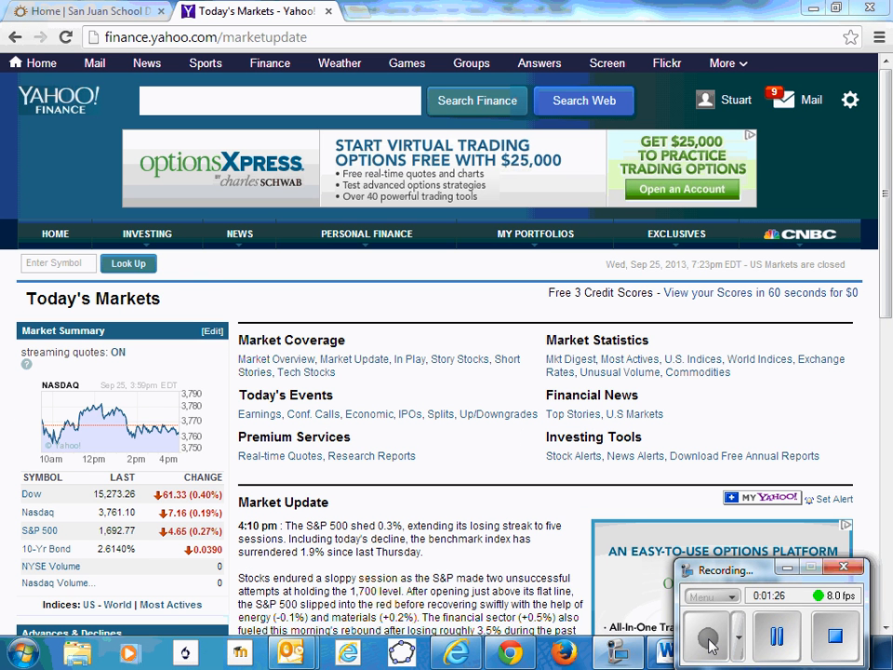
- Open the Stock Screener page from the Stocks research center in the Investing section
mouse_move(136, 239)
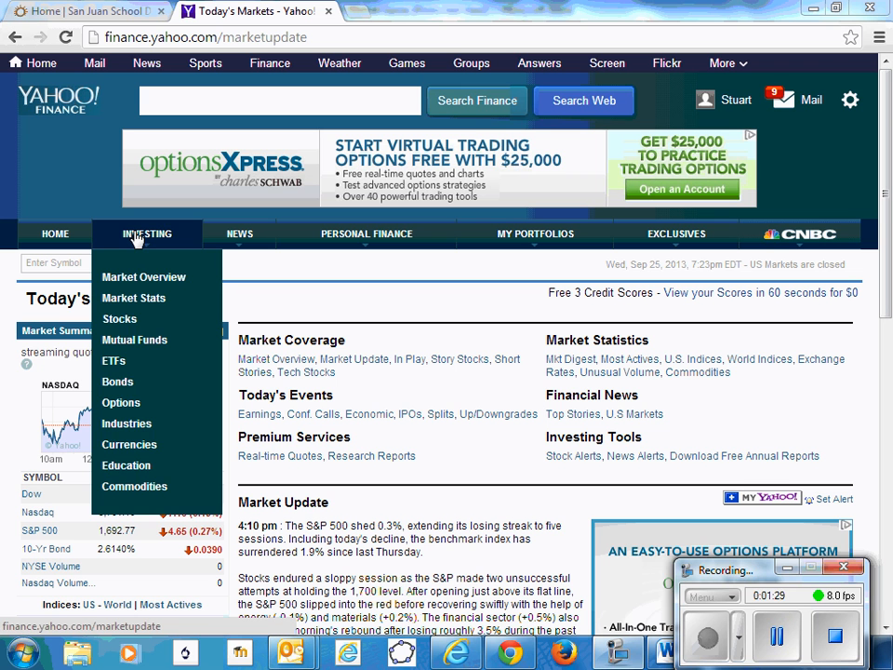
click(136, 239)
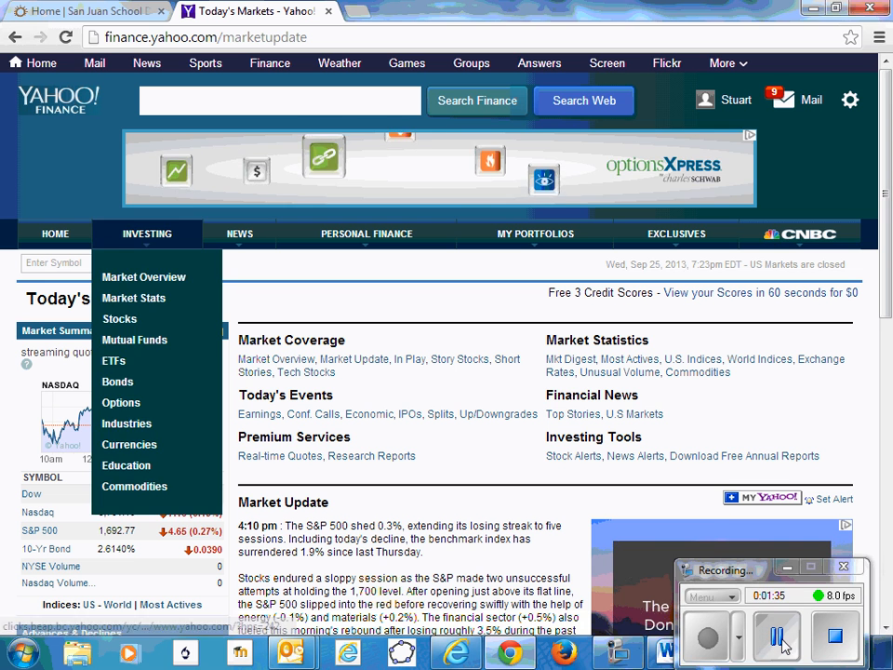
mouse_move(151, 237)
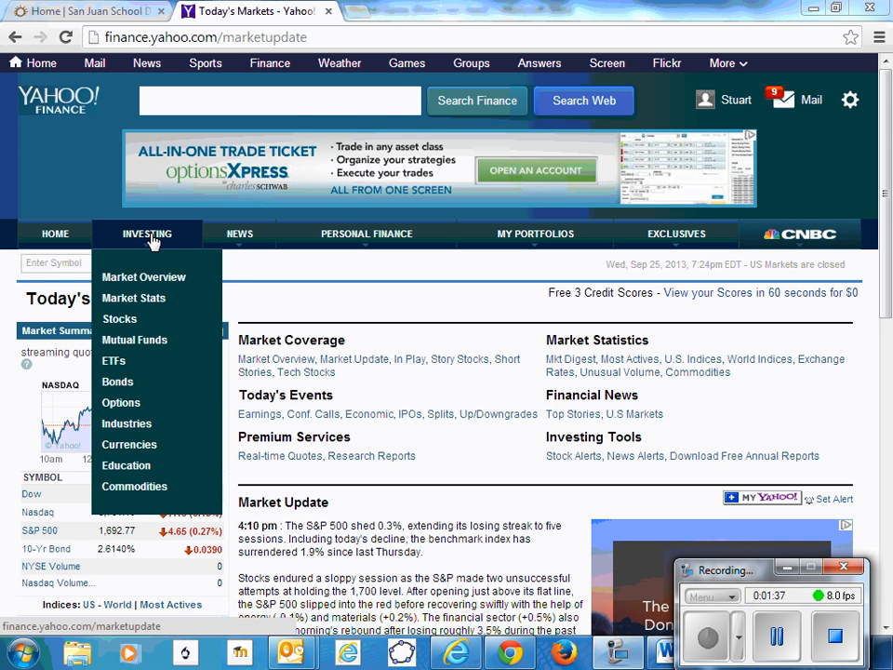
click(106, 322)
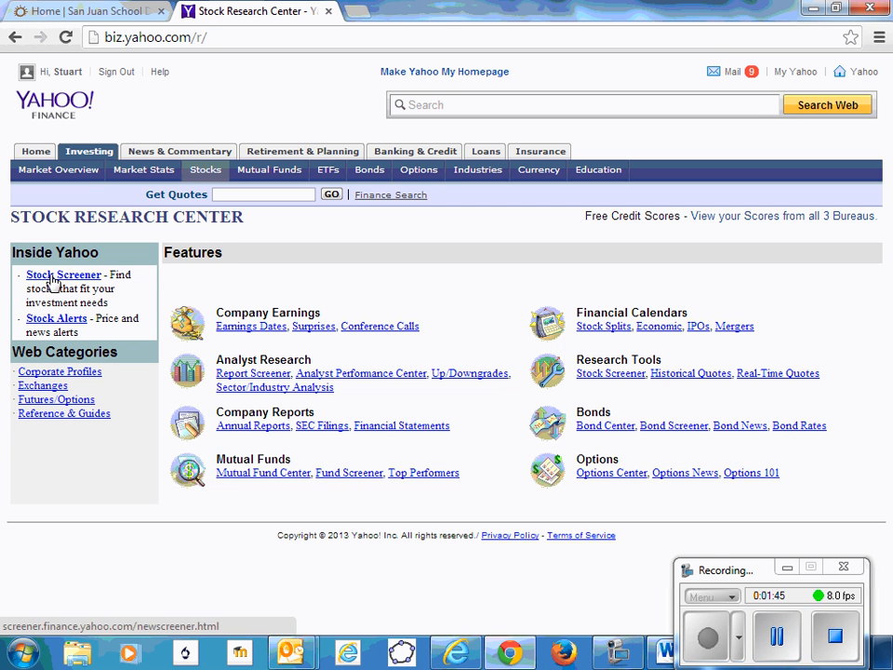
click(49, 281)
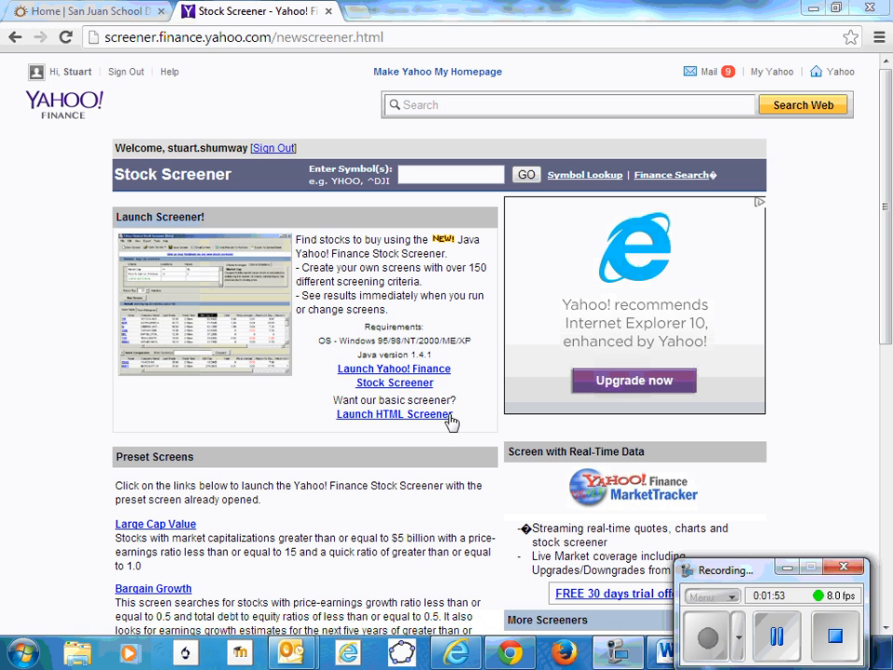
- Launch the Java-based Yahoo! Finance Stock Screener, always allowing the plug-in on this site and accepting the security risk
click(380, 376)
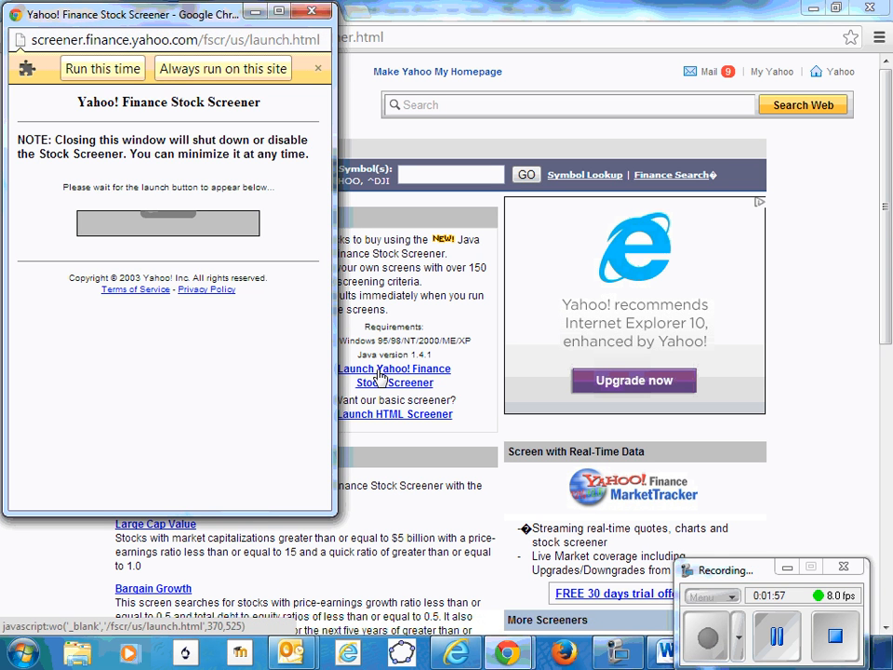
click(244, 73)
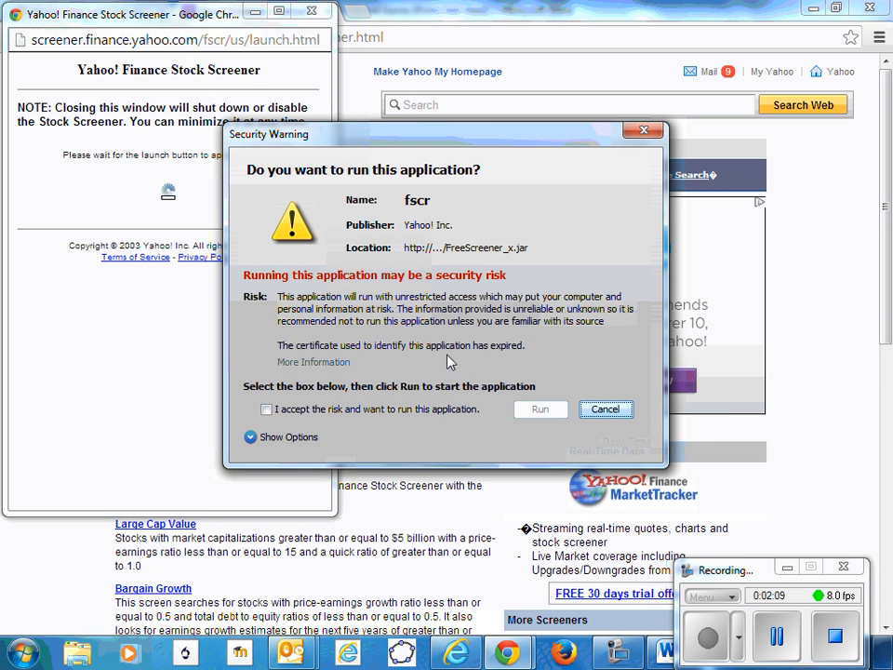
click(266, 409)
click(540, 410)
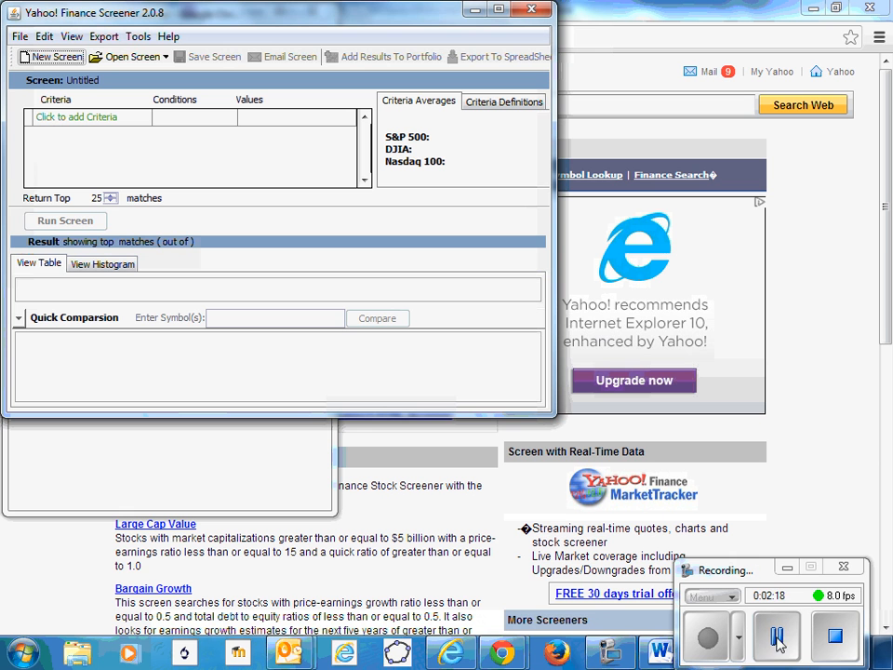
- Add a growth criterion to the screen requiring Revenue Estimate This Quarter >= 100m
click(111, 120)
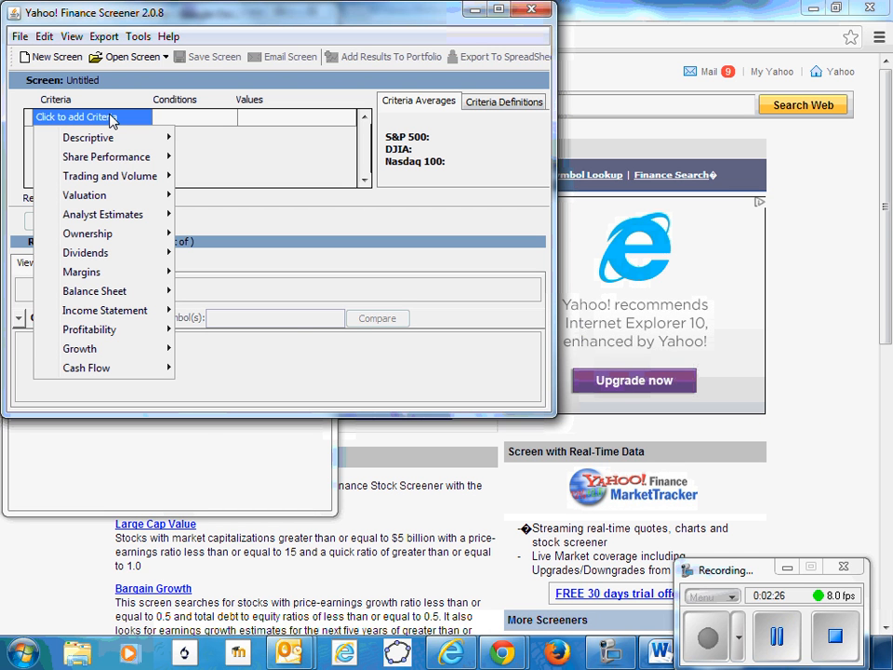
mouse_move(93, 351)
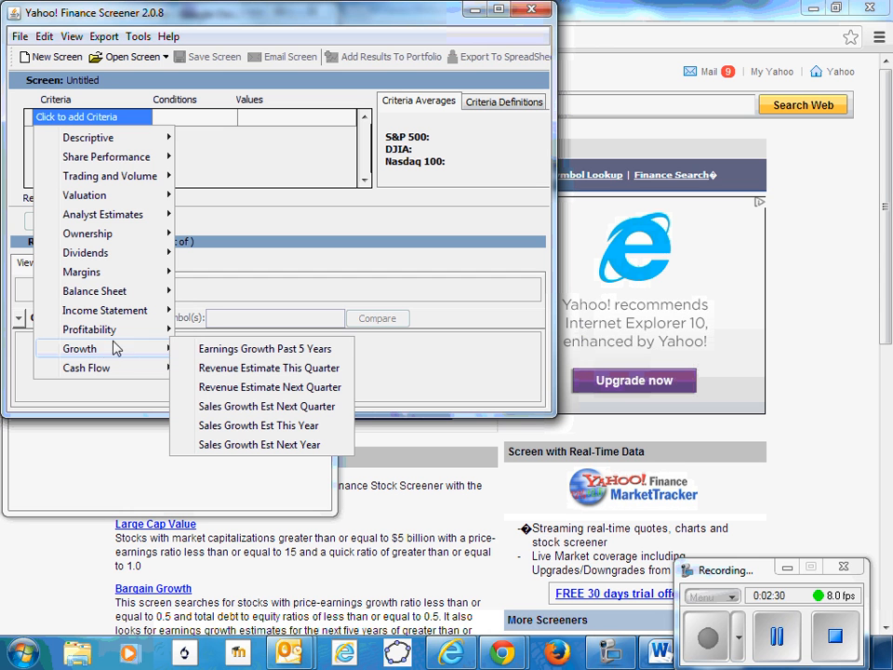
click(288, 371)
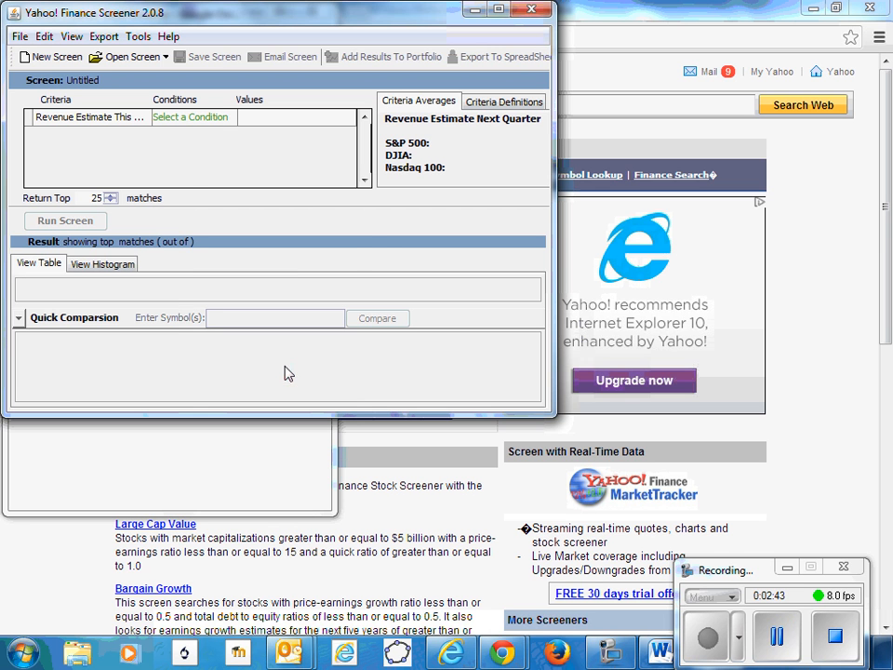
click(197, 121)
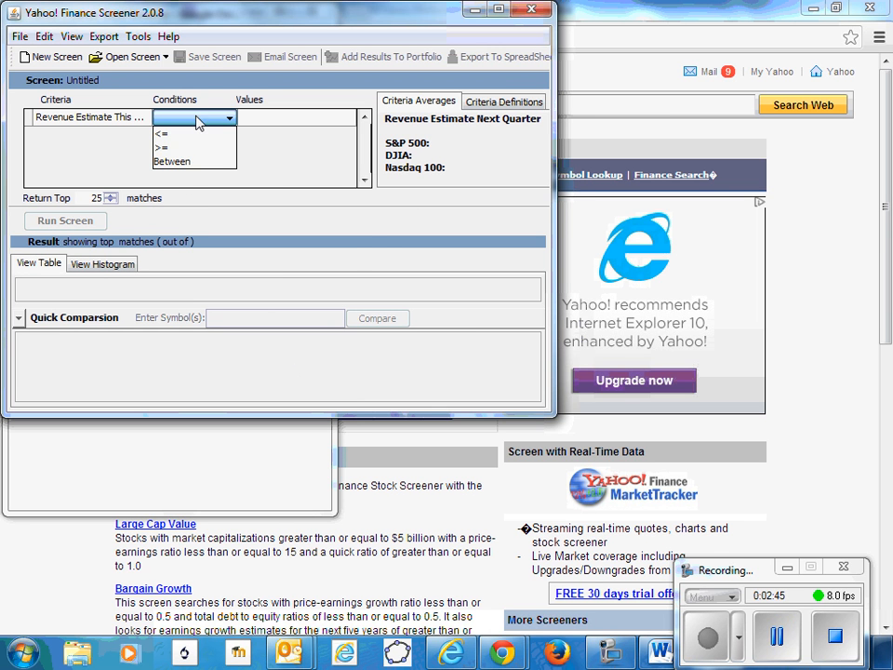
click(170, 147)
click(279, 117)
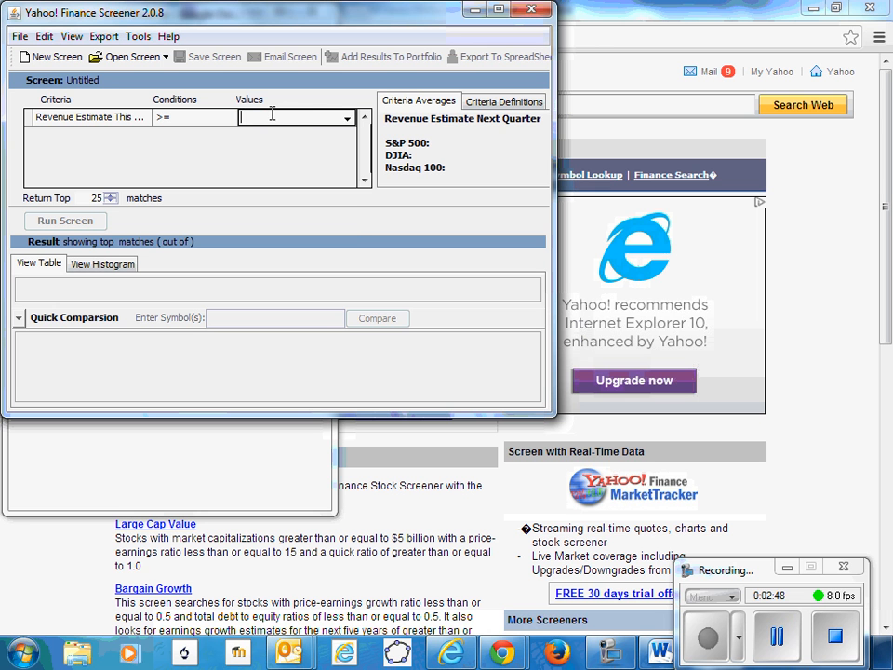
click(347, 119)
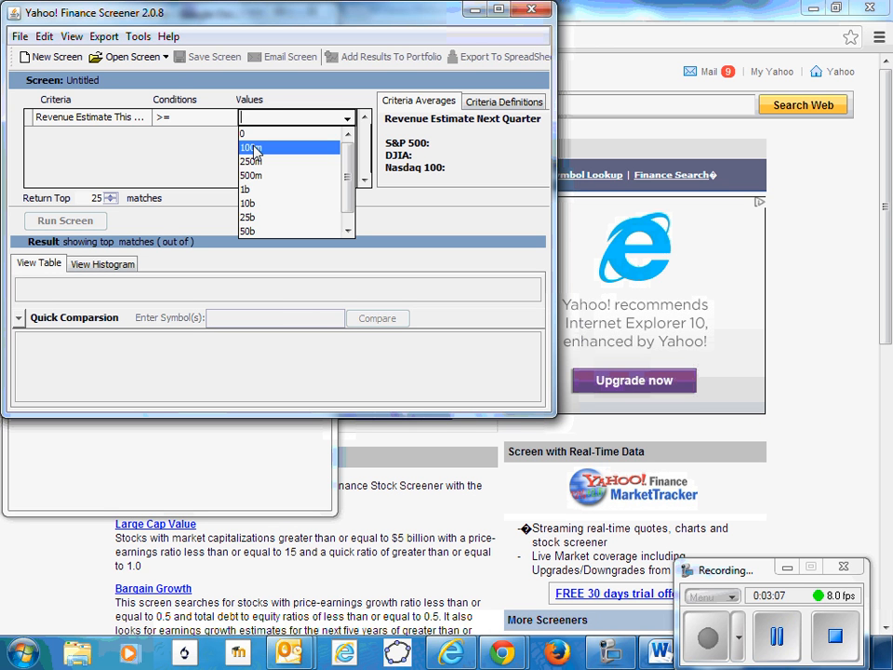
click(254, 149)
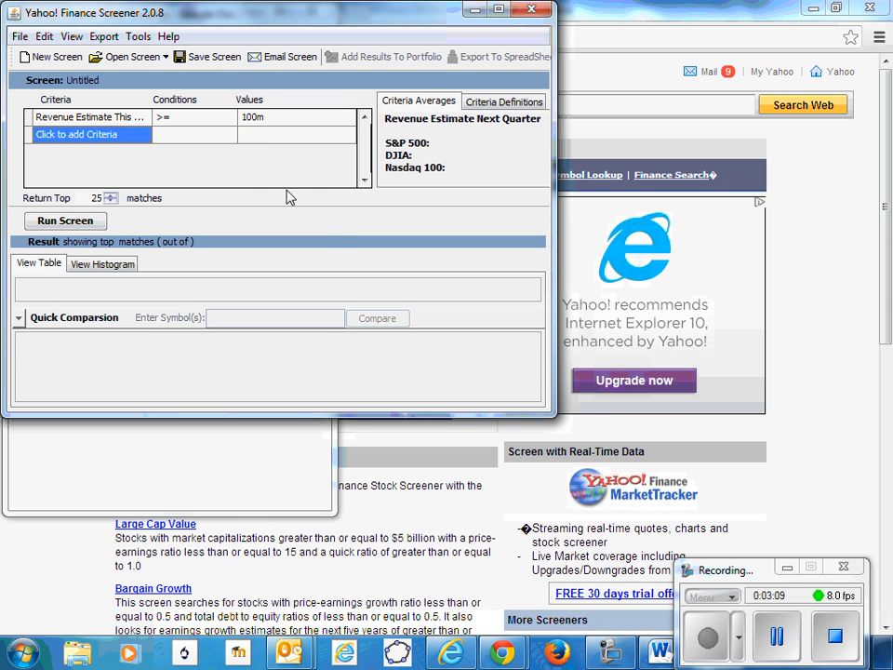
- Run the screen, then maximize the screener window and enlarge the results table to show more rows
click(63, 221)
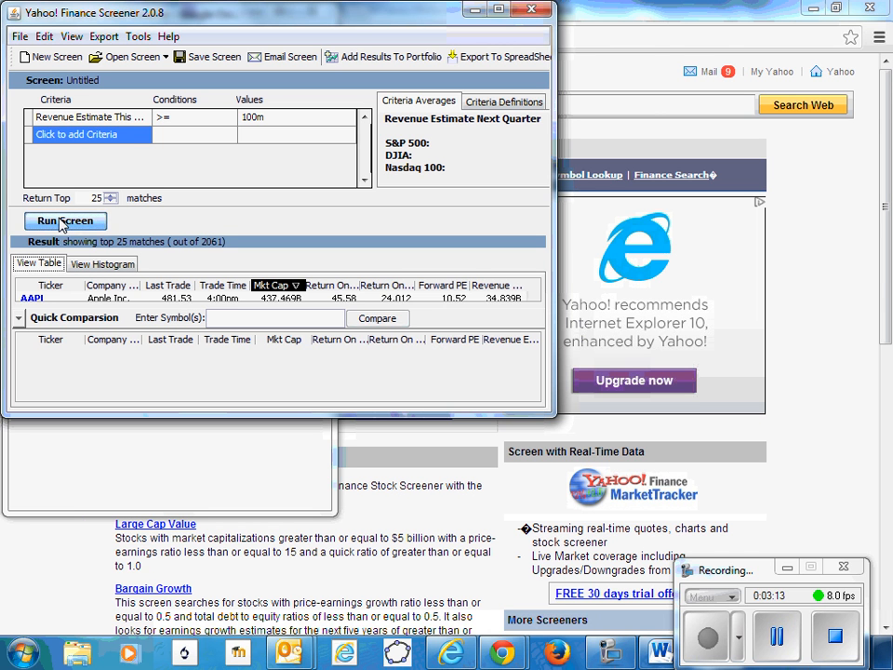
click(500, 9)
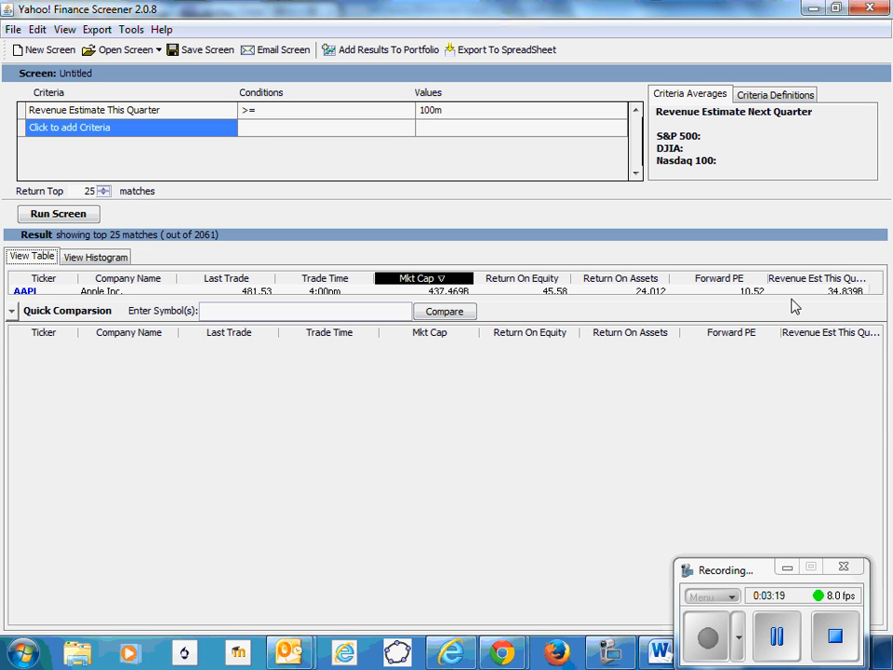
drag(738, 304, 802, 427)
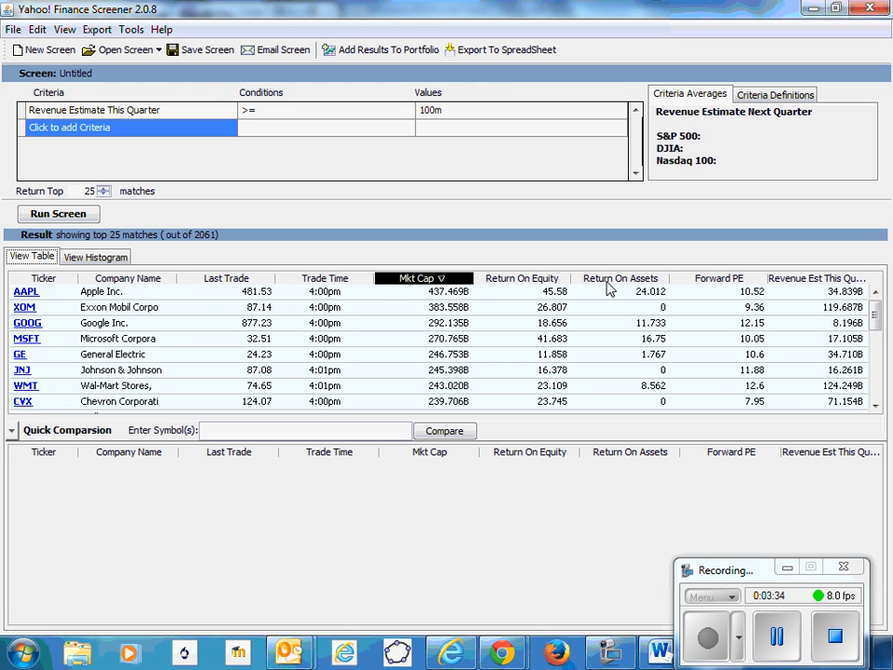
- Sort the results by Return On Assets in descending order and try to open the SJT ticker
click(639, 279)
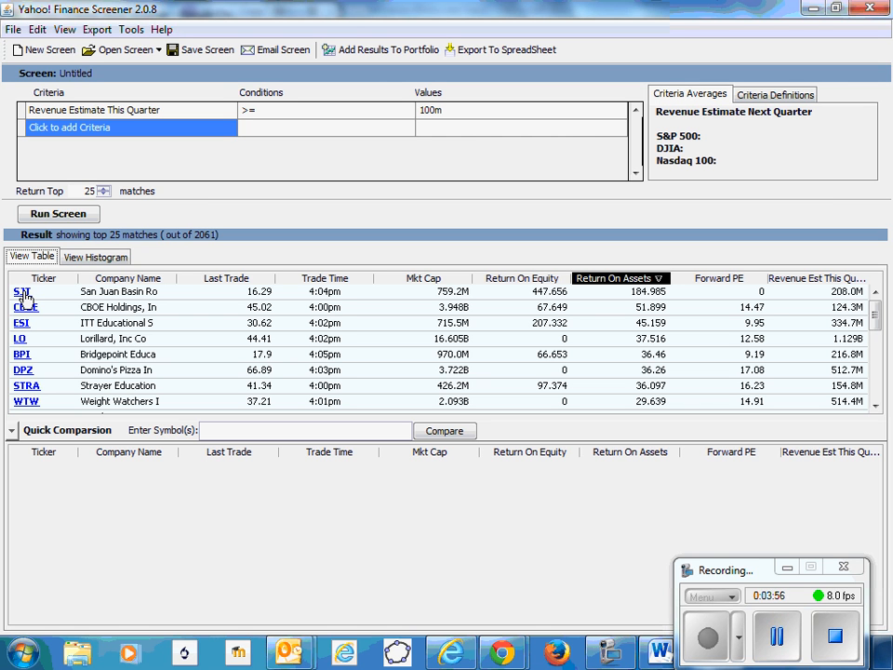
click(23, 293)
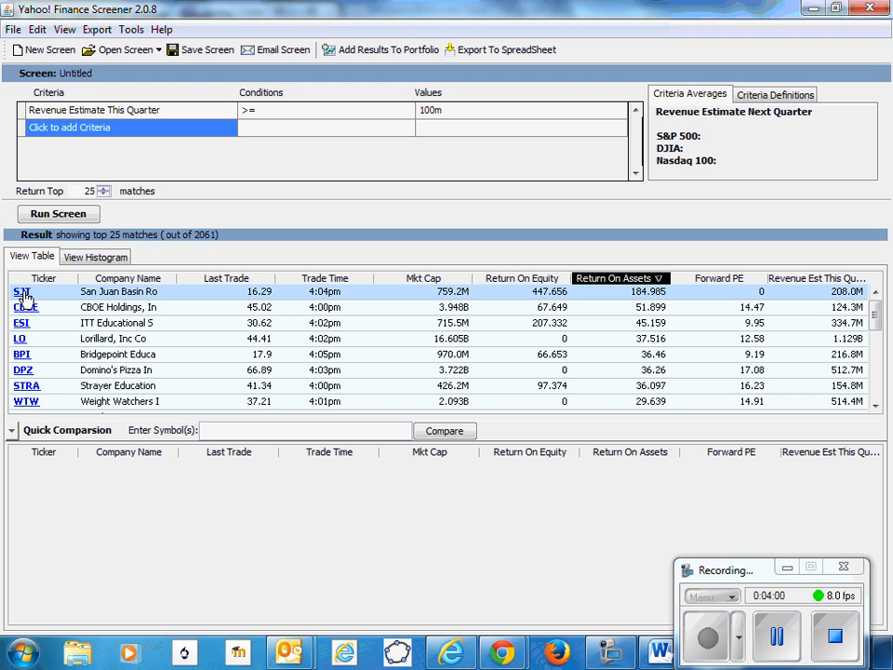
click(776, 635)
click(707, 640)
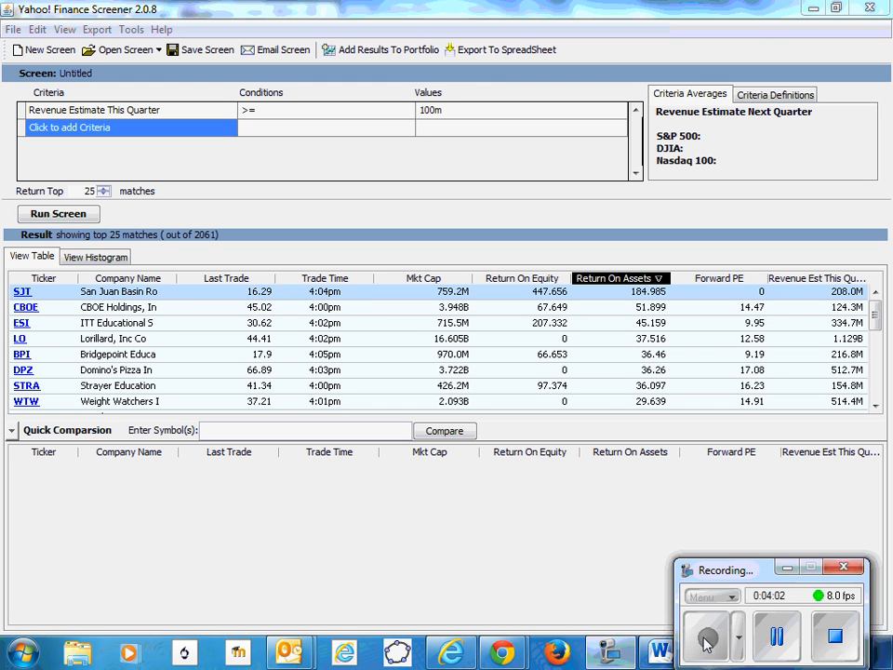
click(33, 295)
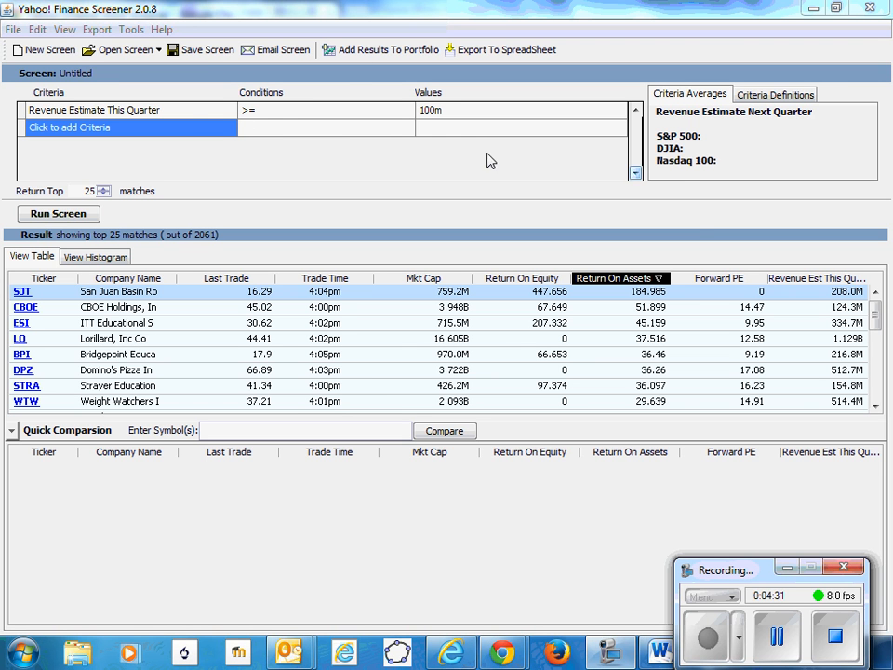
- Close the stock screener application and its launcher window
click(871, 8)
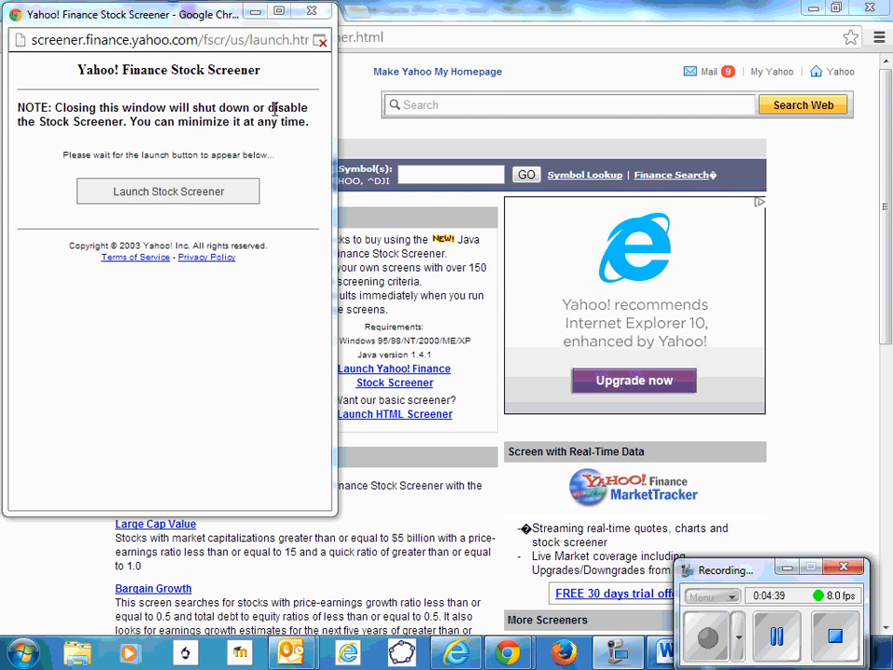
click(312, 10)
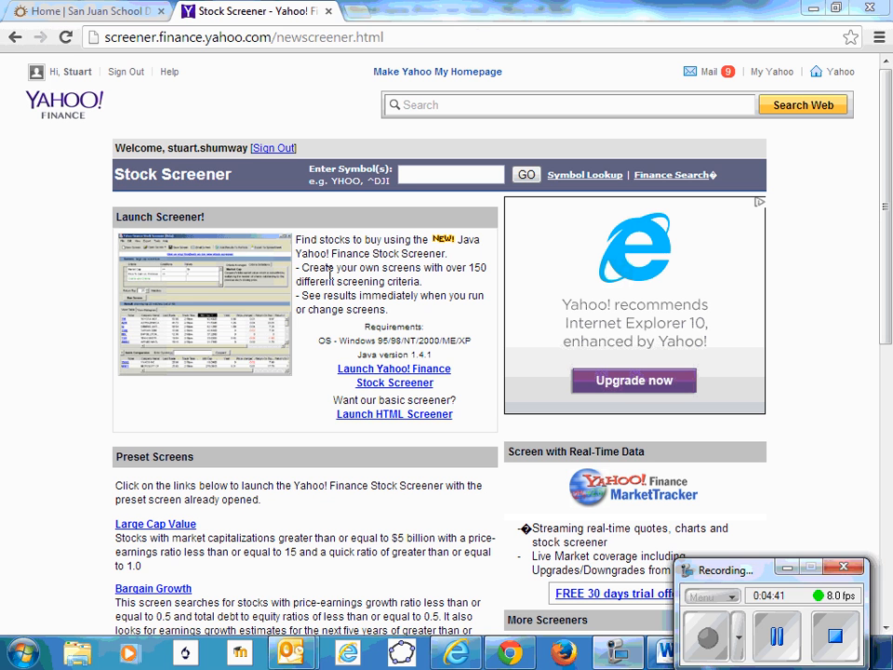
- Look up the quote for symbol SJT and view its six-month interactive price chart
click(425, 173)
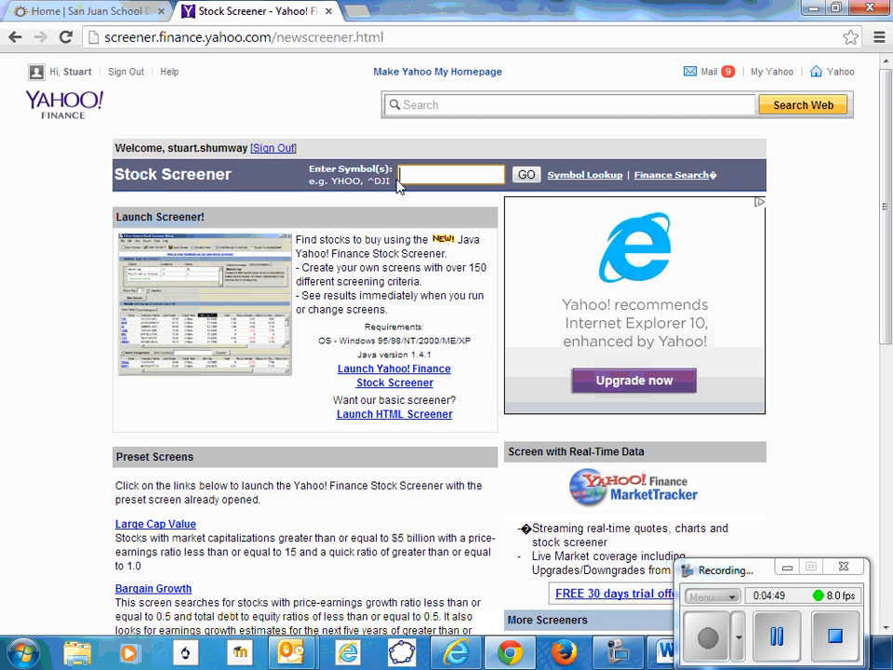
text(SJT)
click(525, 176)
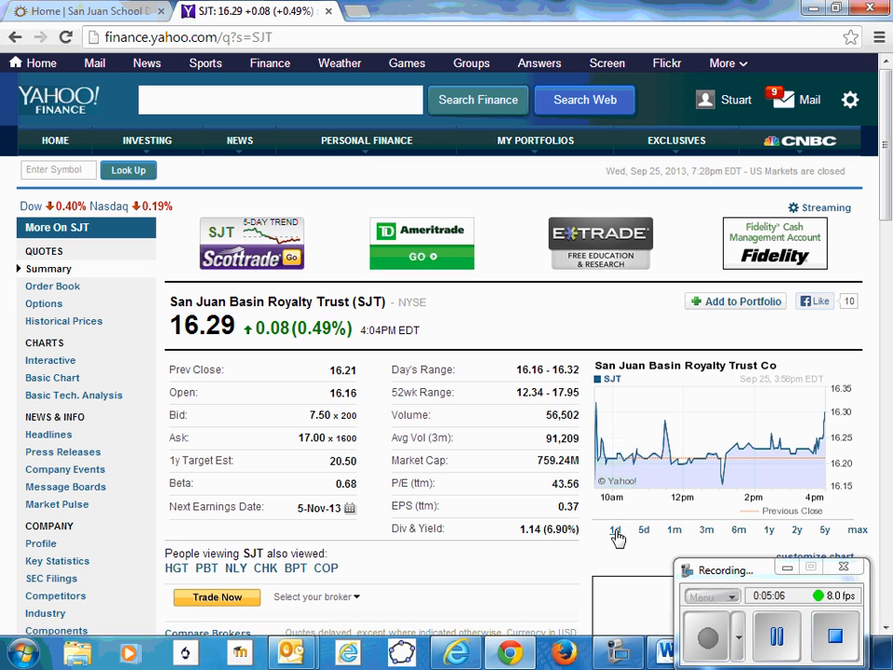
click(739, 530)
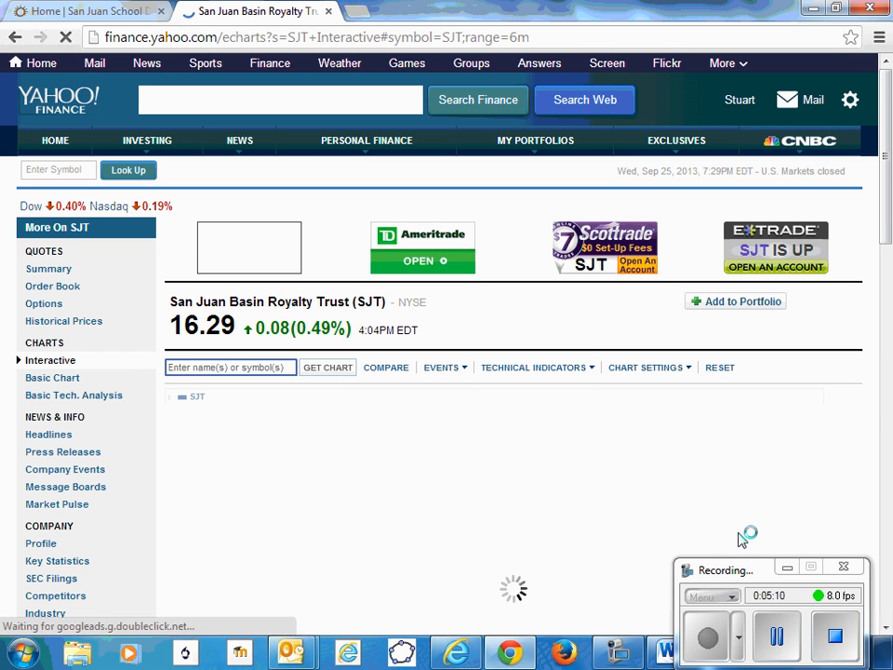
scroll(630, 396, down, 2)
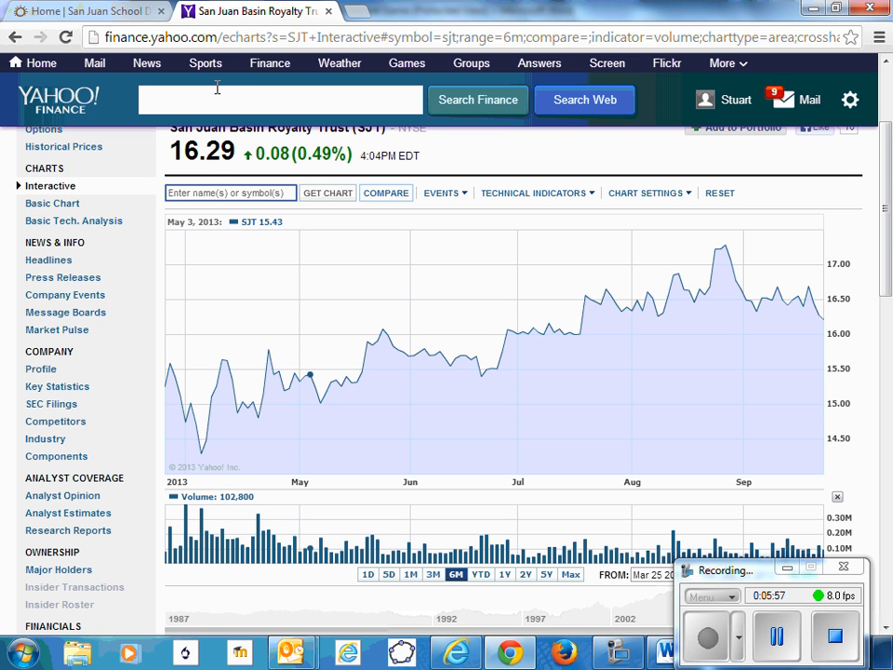
- Open tribalexchange.org in a new browser tab
click(358, 11)
text(t)
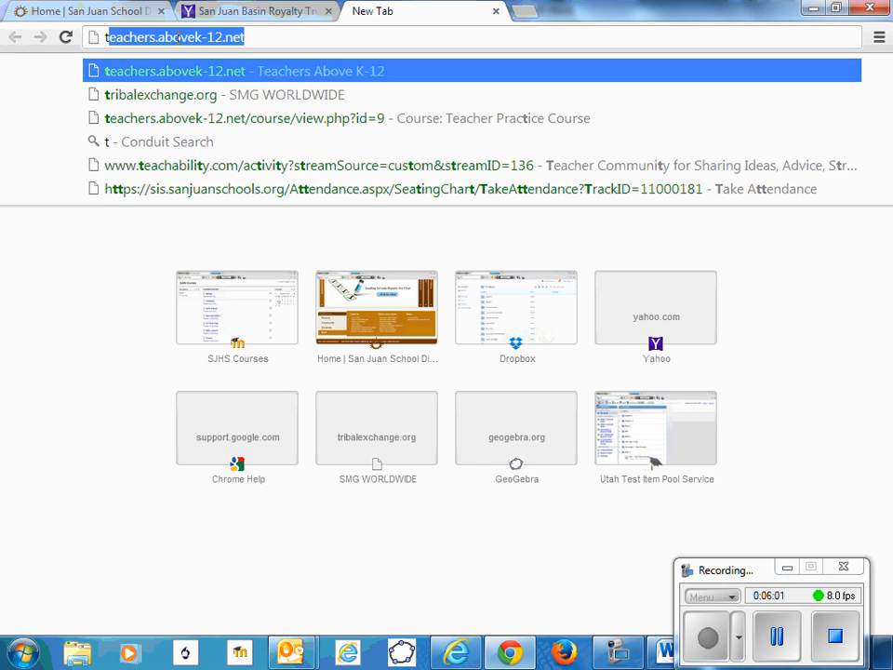
text(ribalexch)
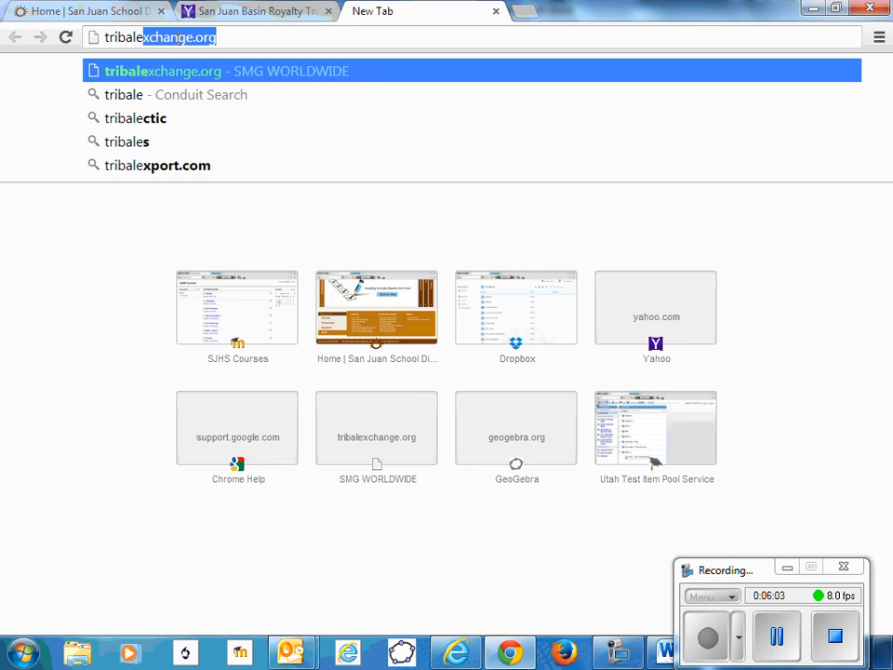
key(BackSpace)
text(chaNGE)
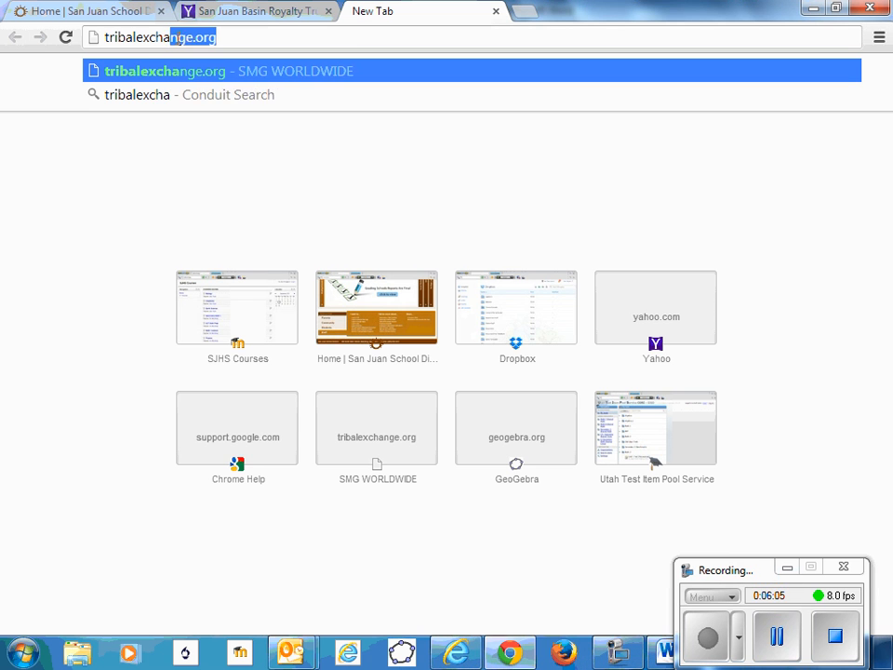
key(BackSpace)
key(BackSpace)
key(BackSpace)
text(nge.org)
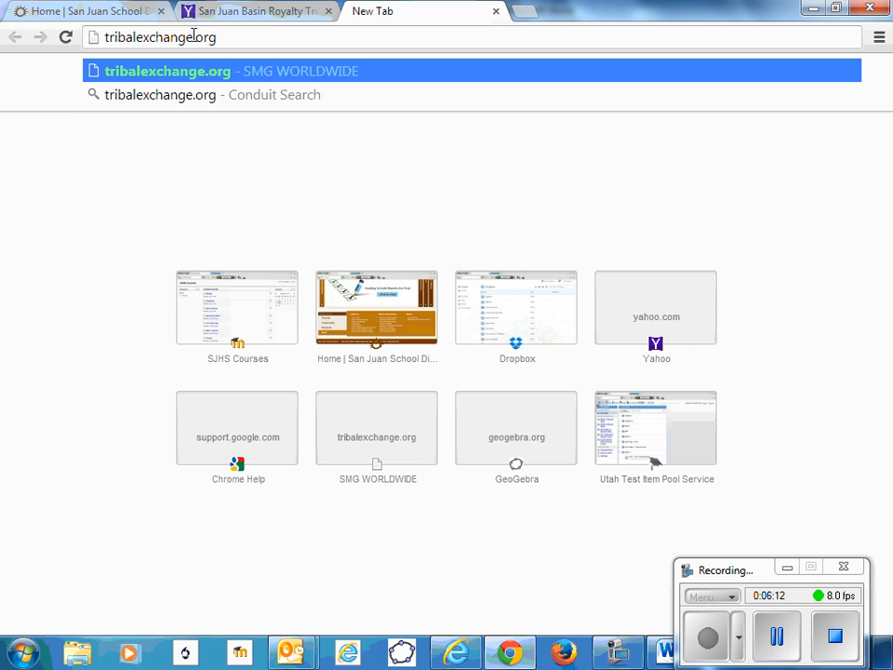
key(Return)
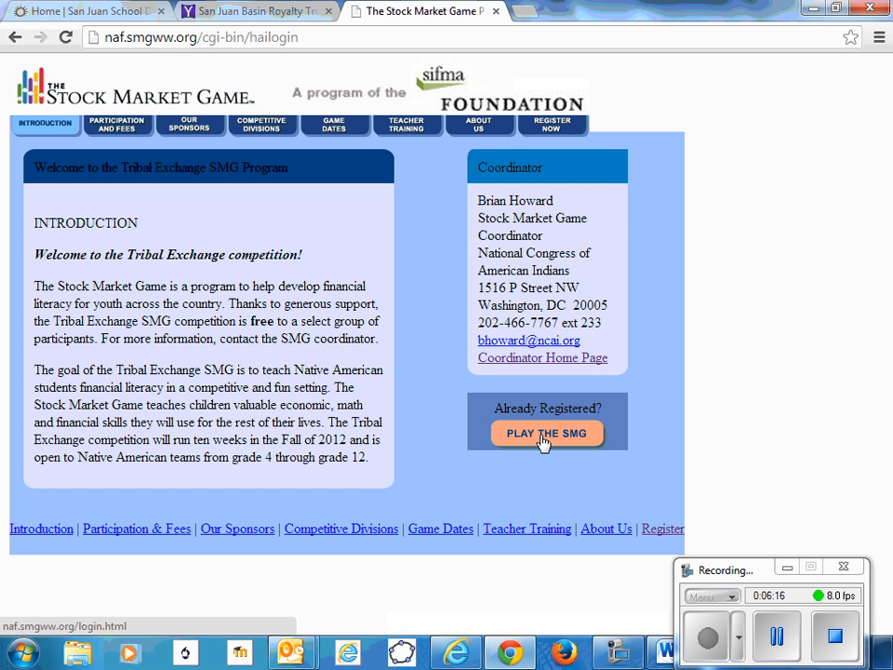
- Open the Stock Market Game login page for already registered players and go to the username and password fields
click(545, 442)
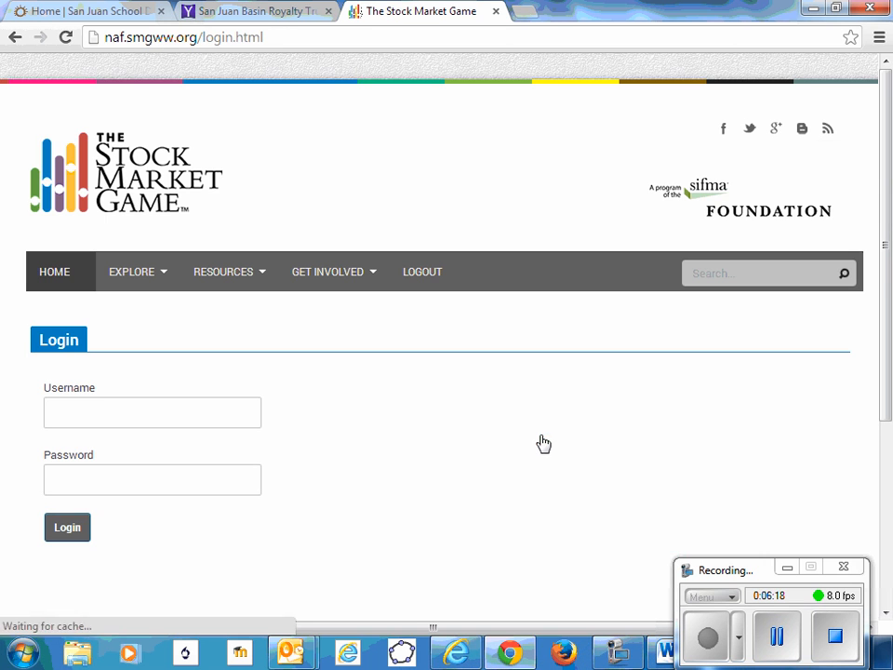
click(89, 410)
click(65, 477)
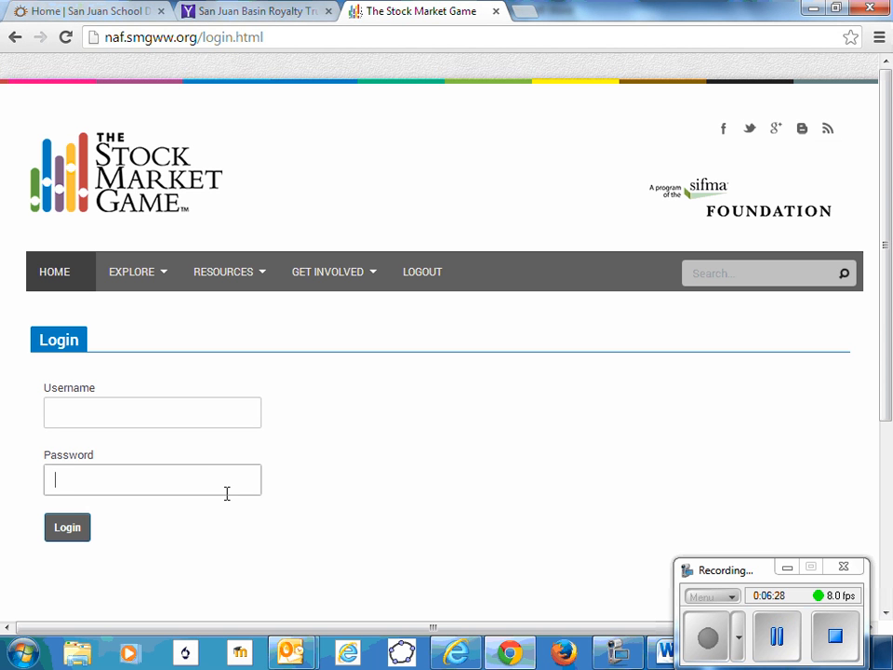
click(775, 642)
click(710, 633)
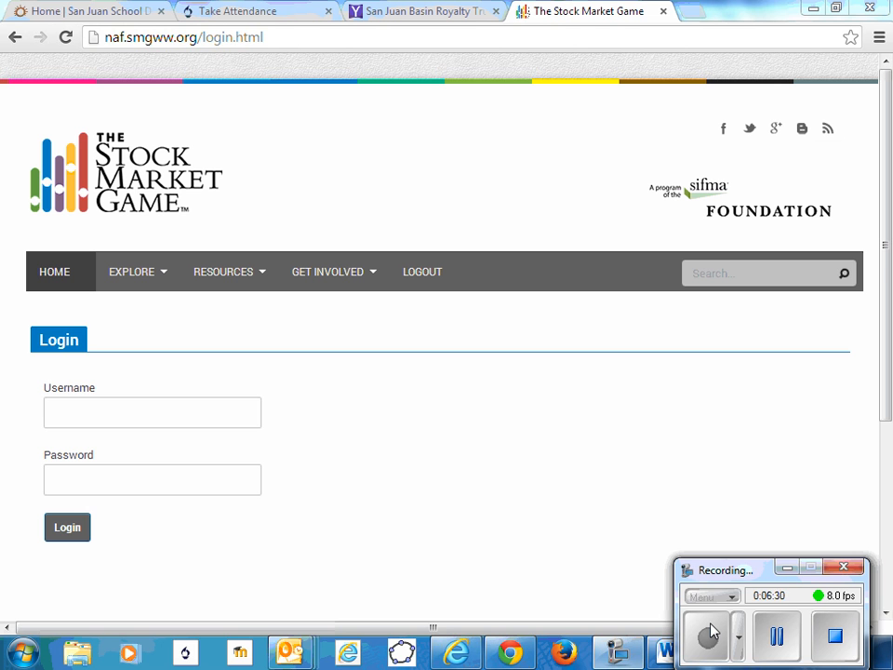